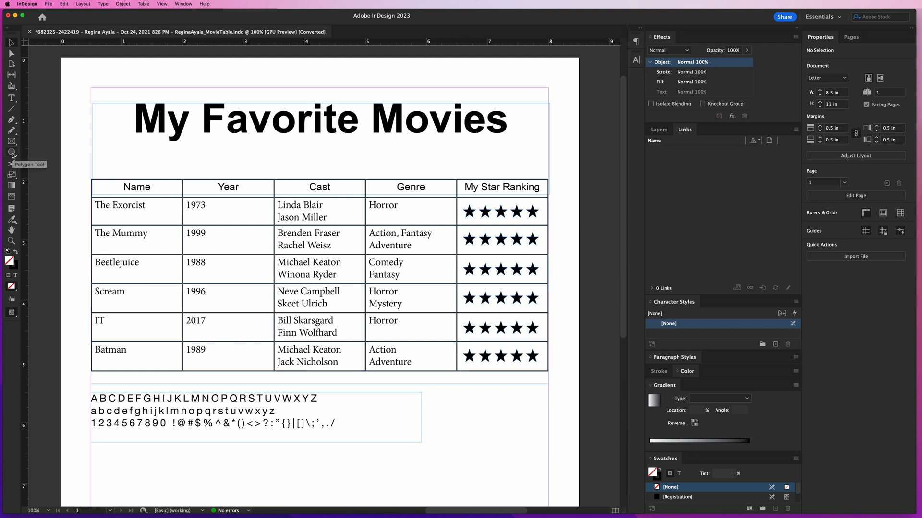
- Create a 1 in by 1 in polygon star with 5 sides and a 50% star inset in the space below the table
left_click(12, 153)
left_click(12, 154)
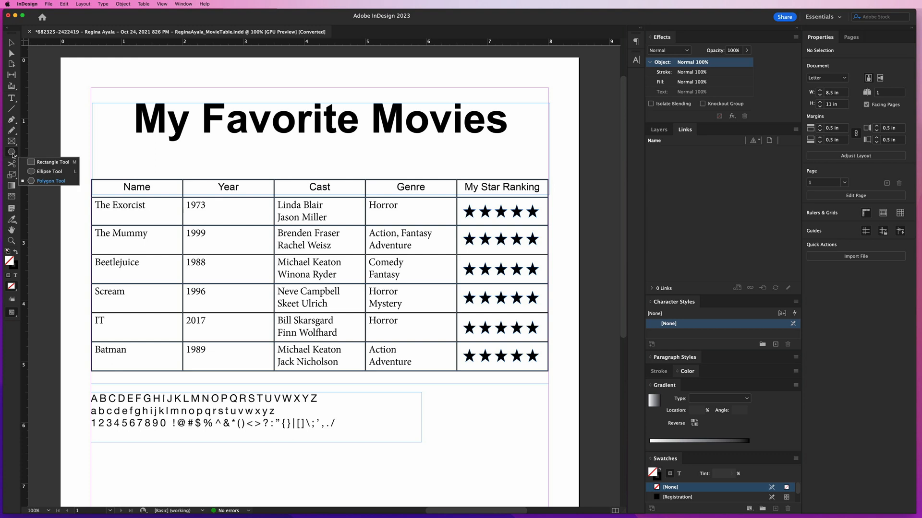
left_click(33, 182)
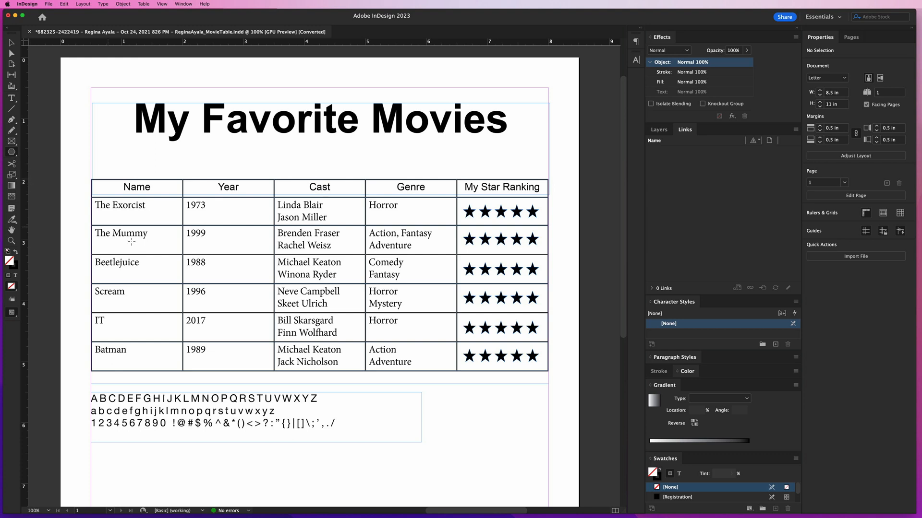
left_click(444, 398)
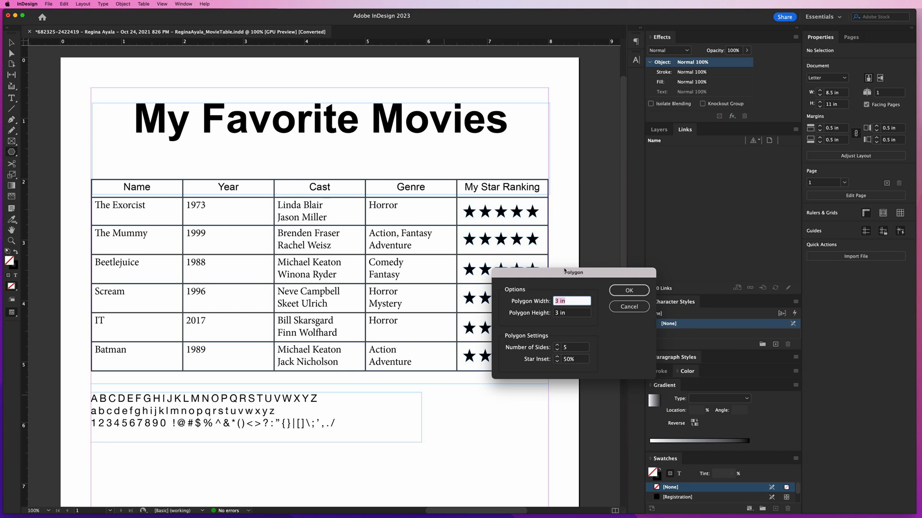
left_click_drag(564, 272, 470, 260)
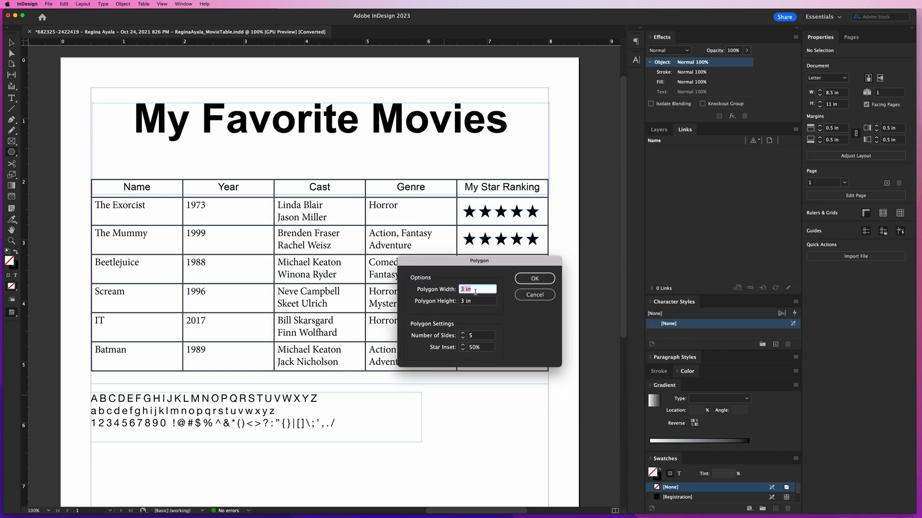
type("1")
key("Tab")
type("1")
key("Tab")
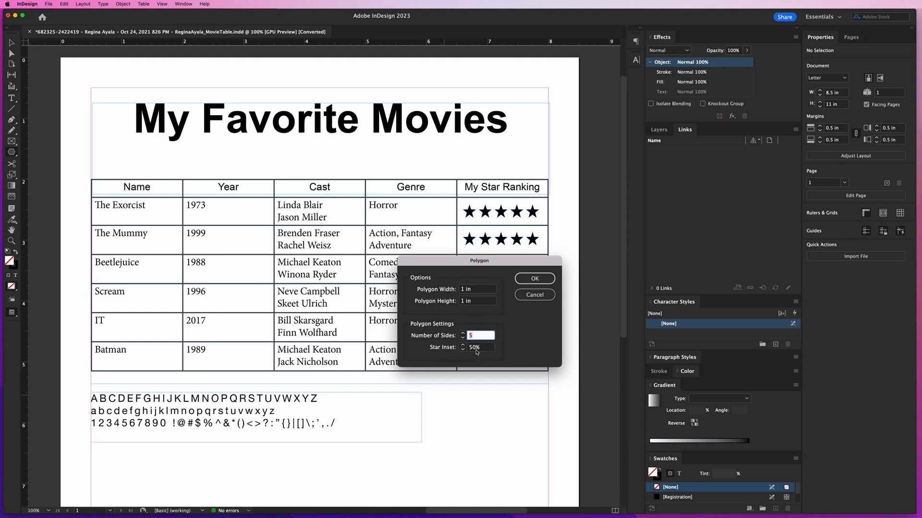
left_click(536, 279)
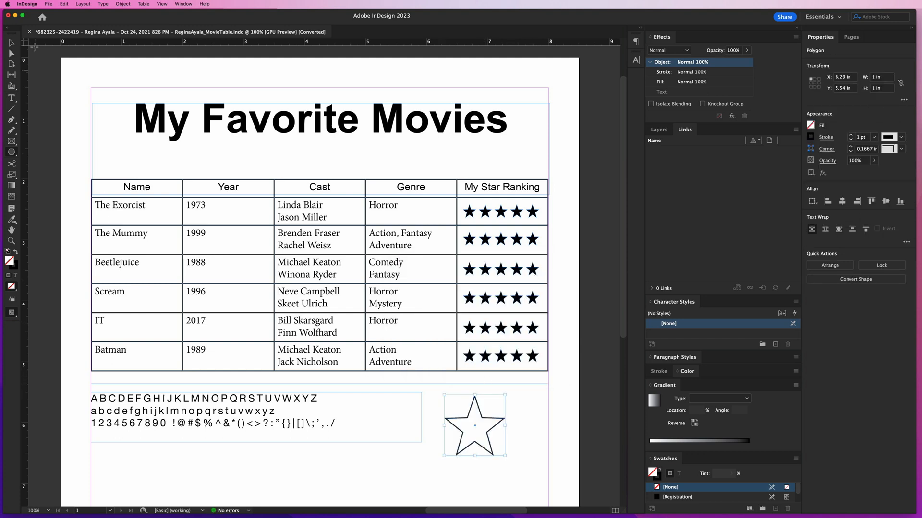
- Scale the star down to about 0.38 in and duplicate it into a row of four below the star ranking column
left_click(14, 42)
left_click_drag(498, 425, 480, 421)
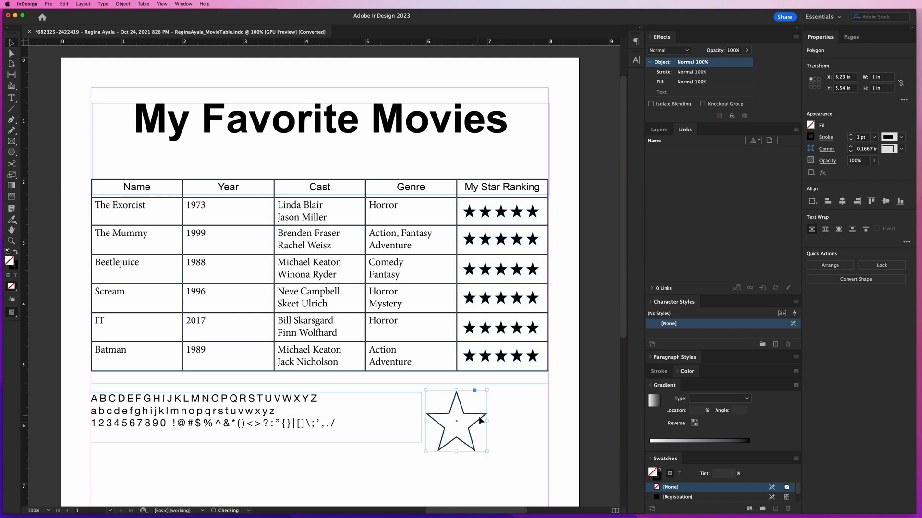
left_click_drag(487, 452, 474, 416)
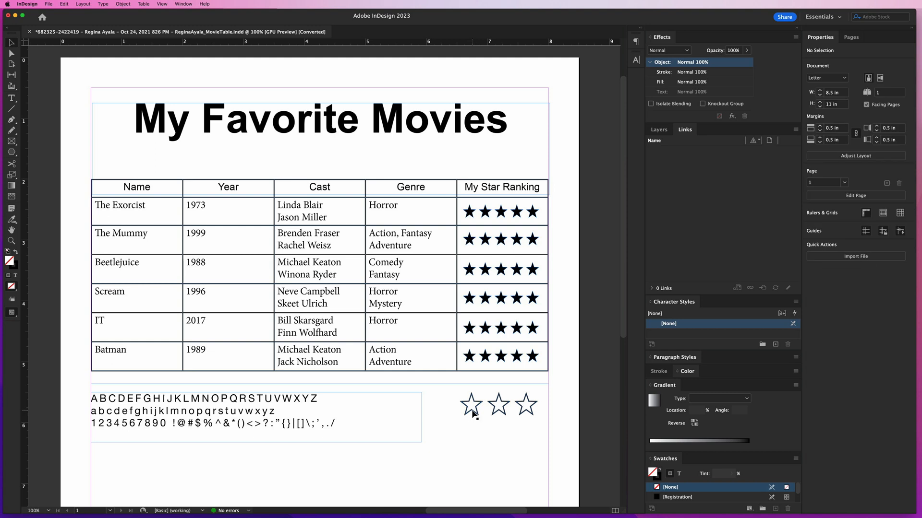
left_click_drag(469, 404, 442, 416)
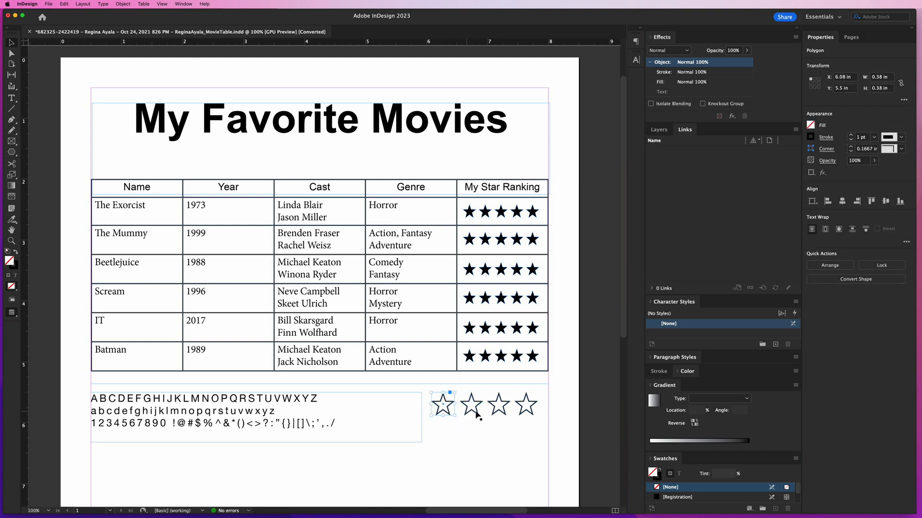
- Fill the first three stars in the new row with [Black], leaving the fourth as an outline
left_click(471, 410, "shift")
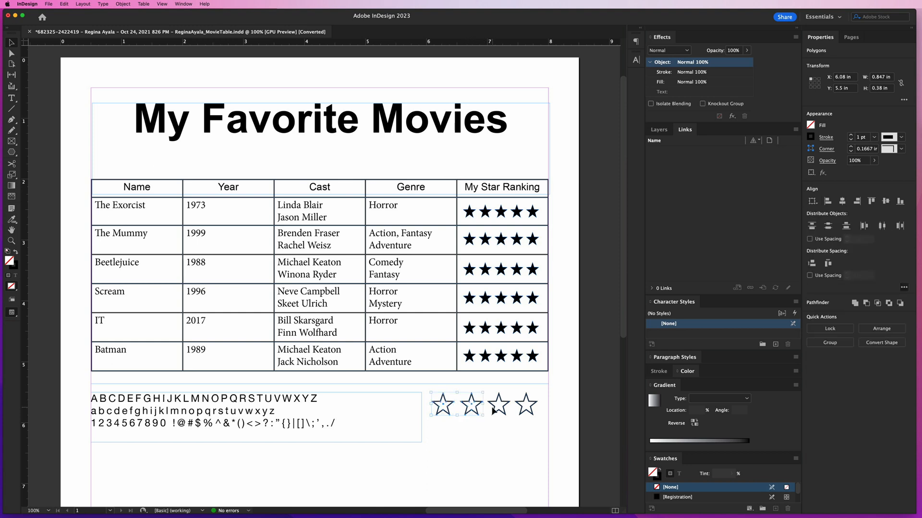
left_click(500, 412, "shift")
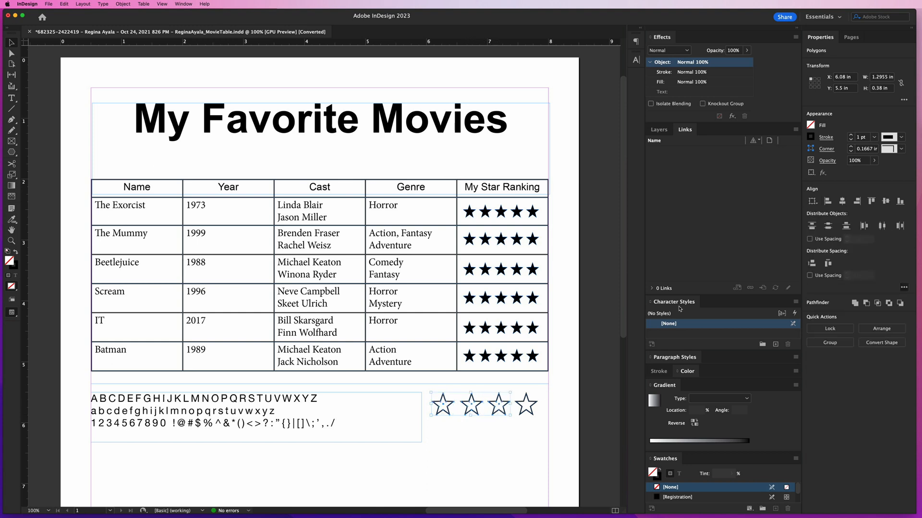
left_click(811, 126)
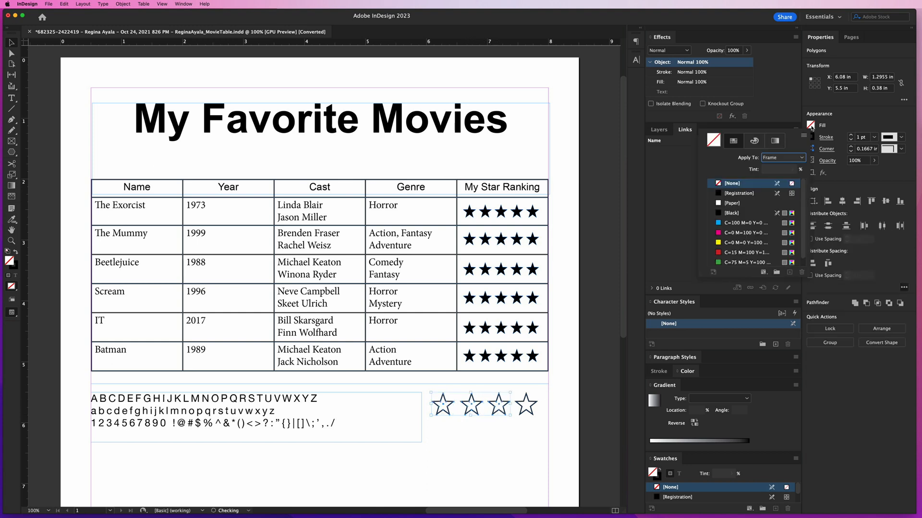
left_click(732, 213)
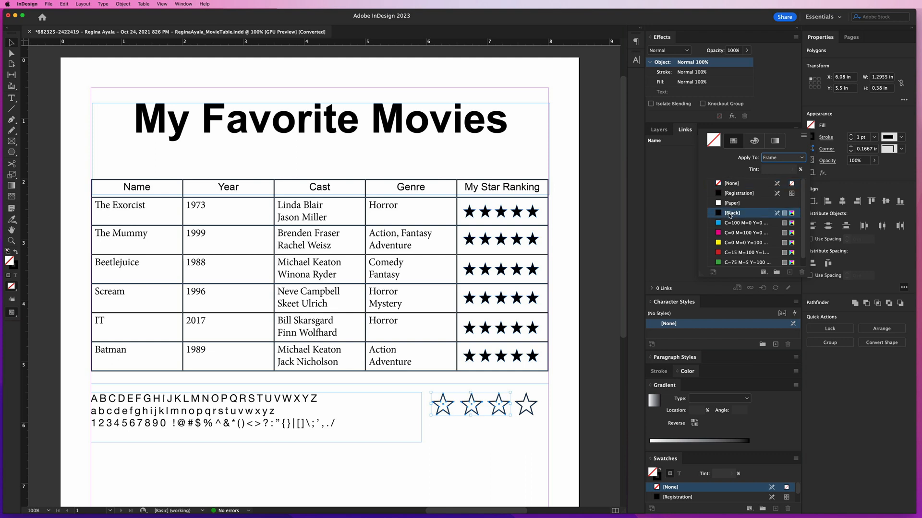
left_click(472, 436)
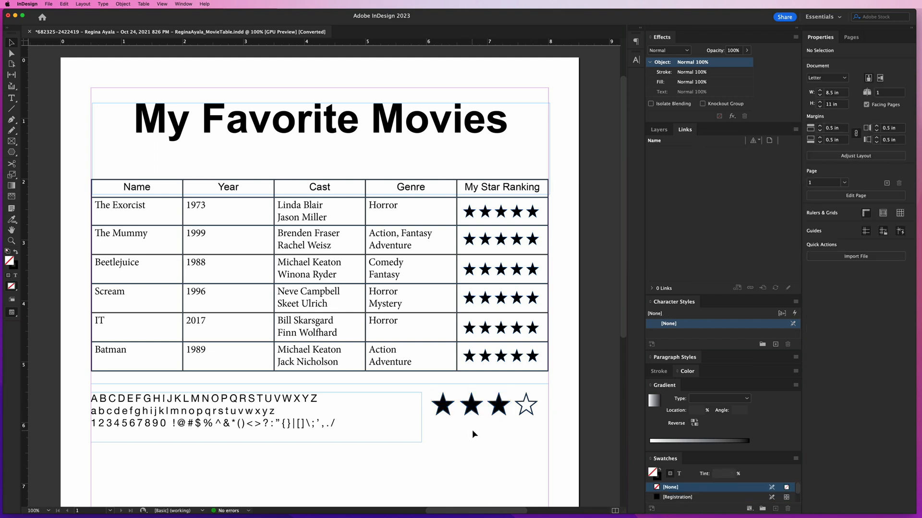
- Filter the font list for the alphabet text frame to the Decorative classification
left_click(305, 428)
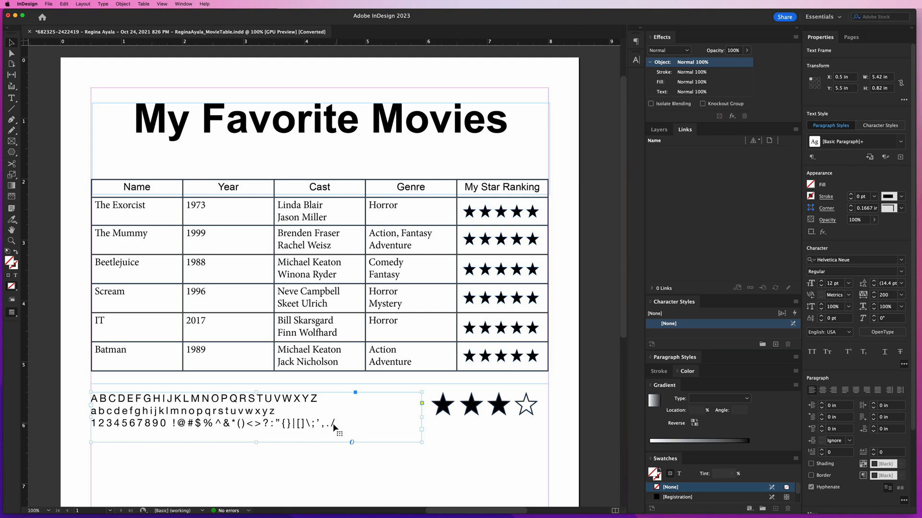
left_click(902, 261)
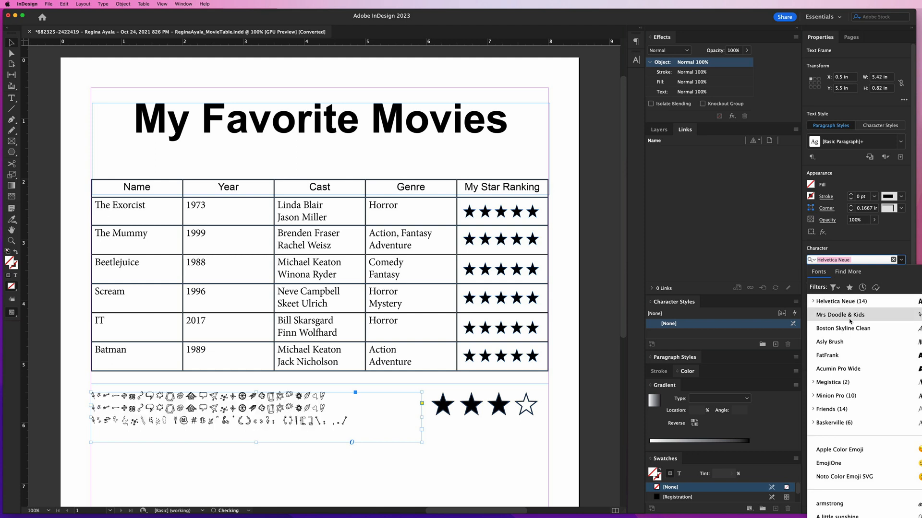
left_click(838, 289)
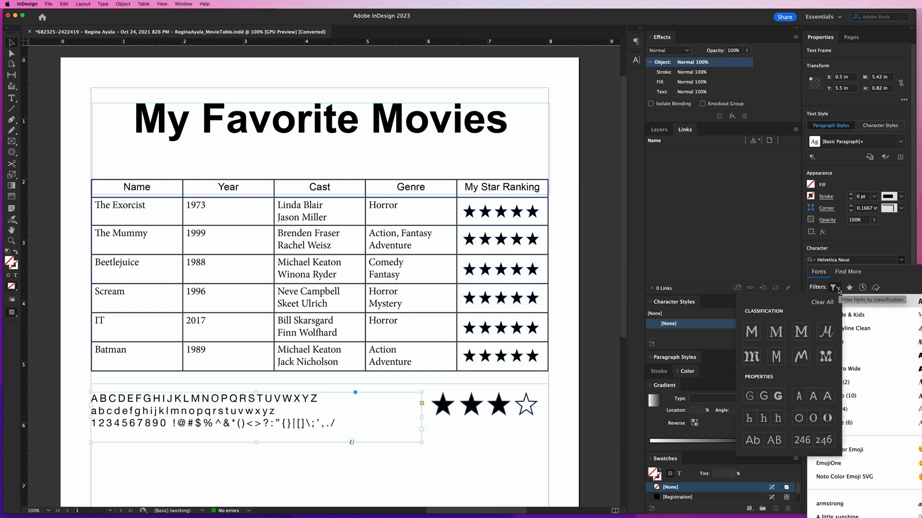
left_click(824, 357)
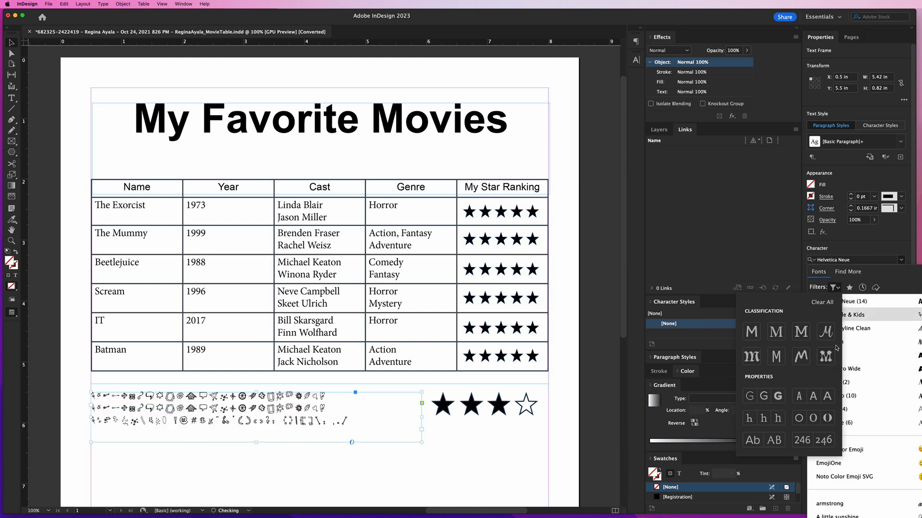
- Narrow the application window to make room for the font list and apply Bourton Extras Flourishes to the alphabet text frame
left_click(914, 181)
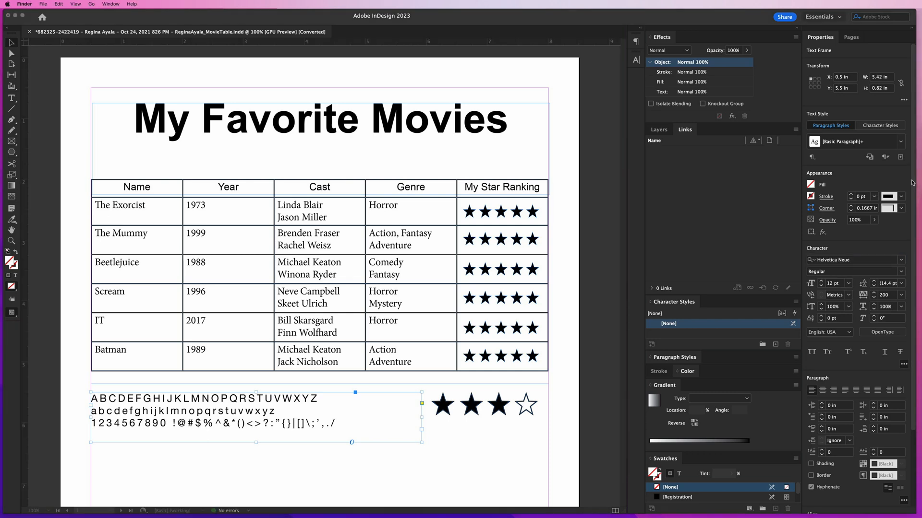
left_click_drag(915, 180, 815, 182)
left_click(800, 260)
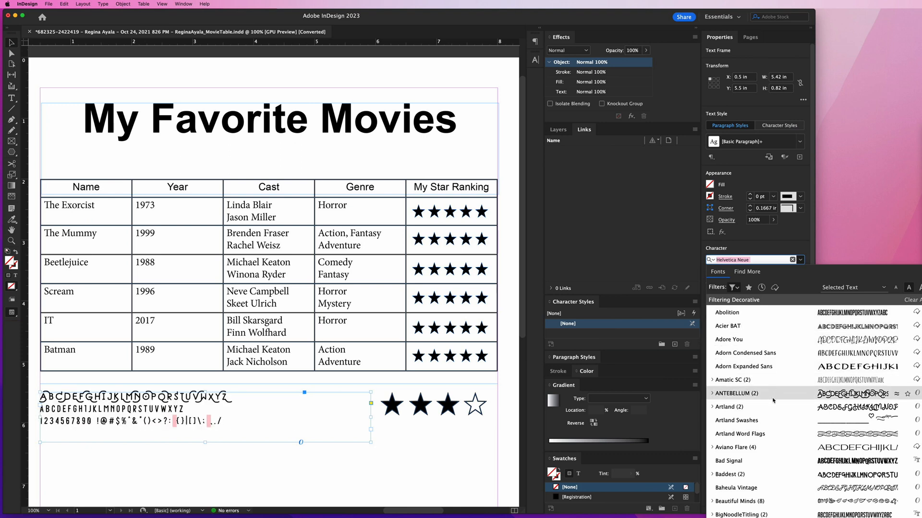
scroll(773, 400, "down", 5)
scroll(773, 400, "down", 1)
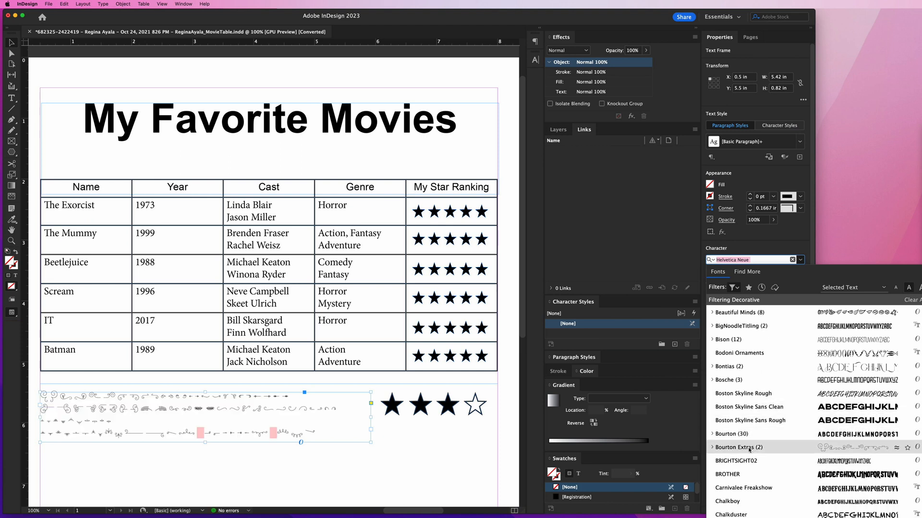
left_click(391, 440)
- Examine the flourish glyphs at 300% zoom and select a single leafy flourish character in the first row
key("super+equal")
key("super+equal")
key("super+equal")
key("super+equal")
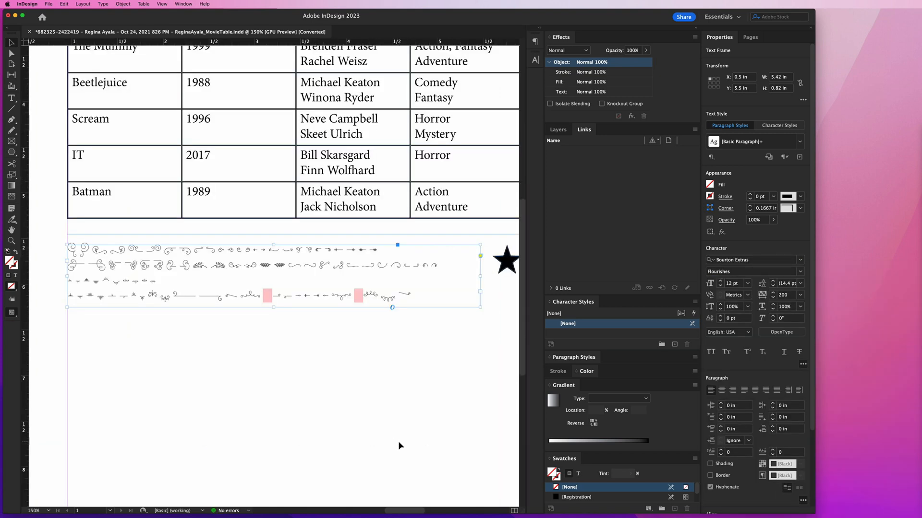
scroll(384, 441, "left", 10)
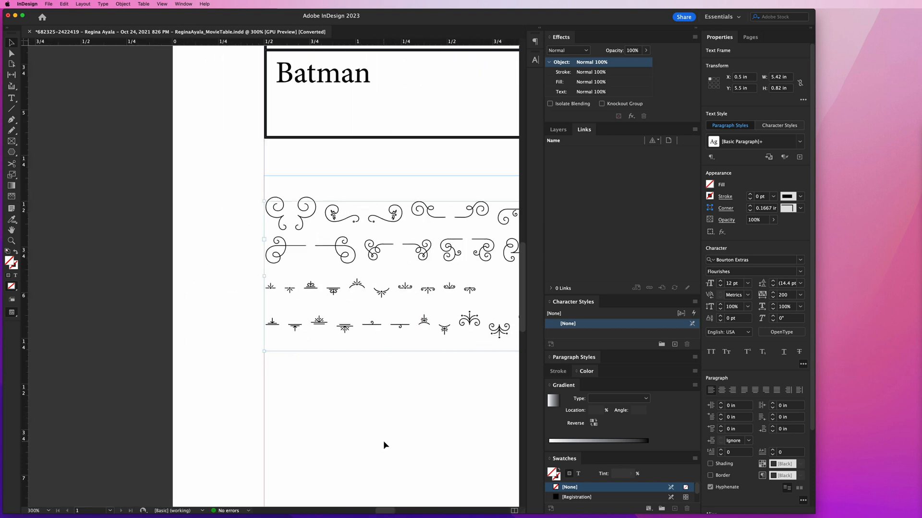
scroll(387, 440, "right", 7)
scroll(385, 439, "left", 6)
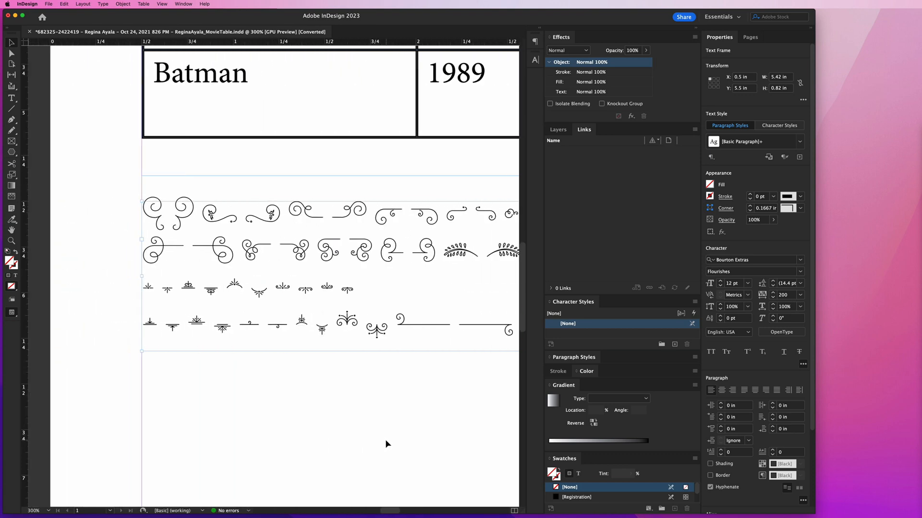
double_click(133, 222)
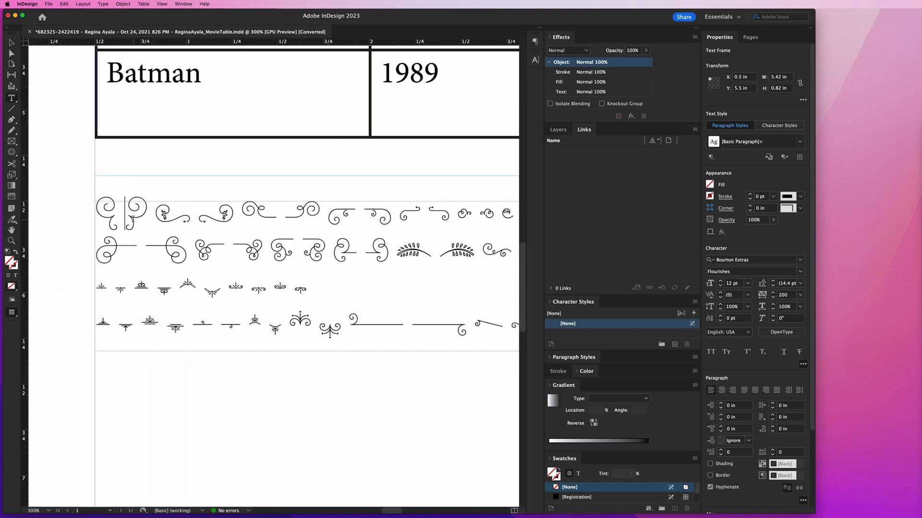
left_click_drag(116, 219, 195, 218)
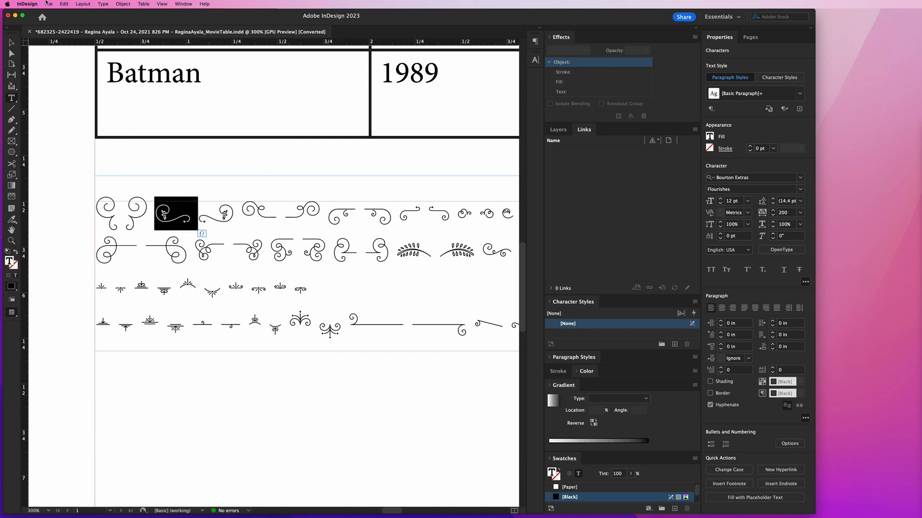
- Select the alphabet text frame and preview decorative fonts on it, including Bodoni Ornaments and Cuciniere Icons
left_click(12, 43)
left_click(226, 233)
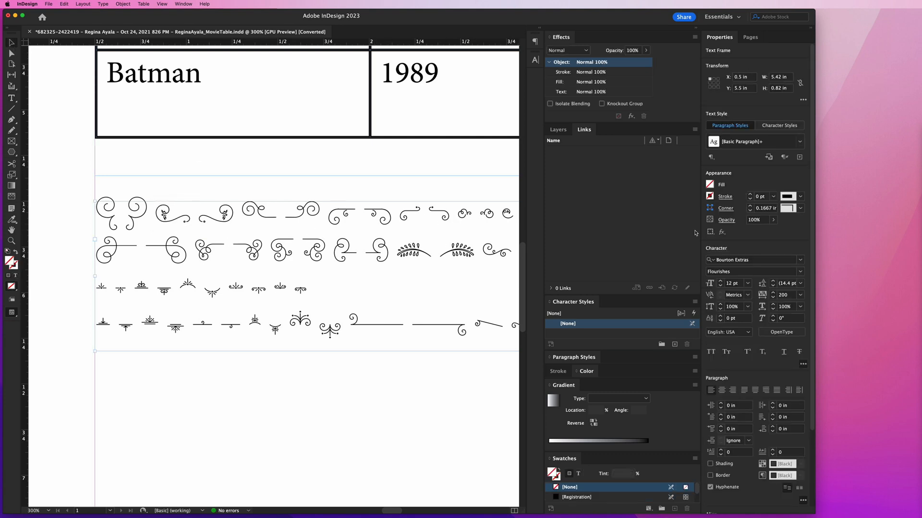
left_click(800, 260)
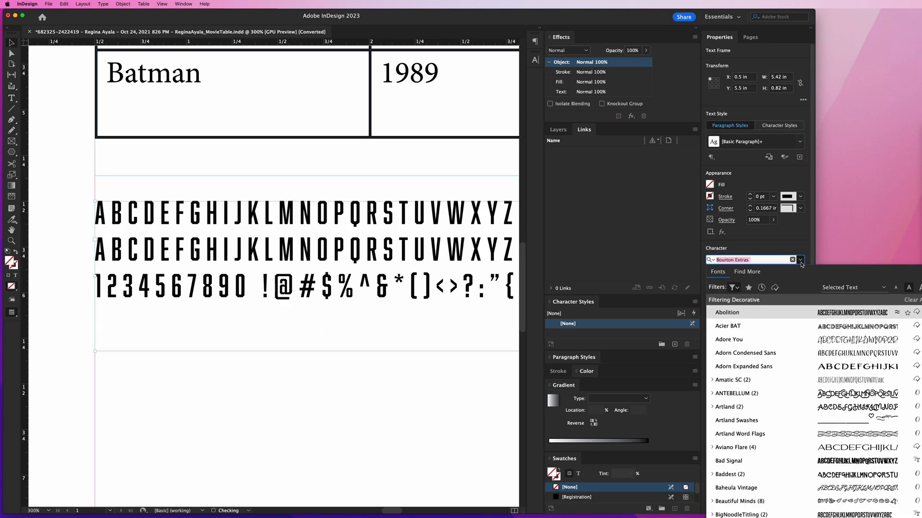
scroll(757, 409, "down", 4)
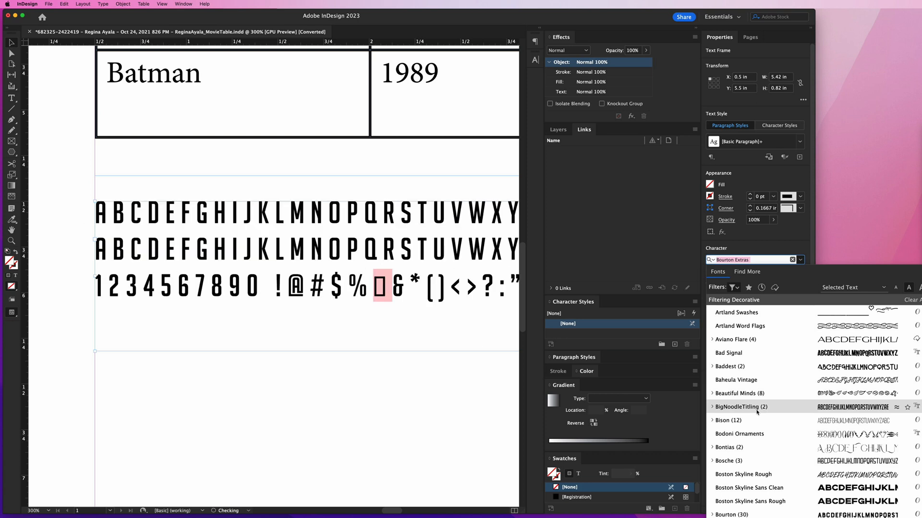
scroll(753, 428, "down", 1)
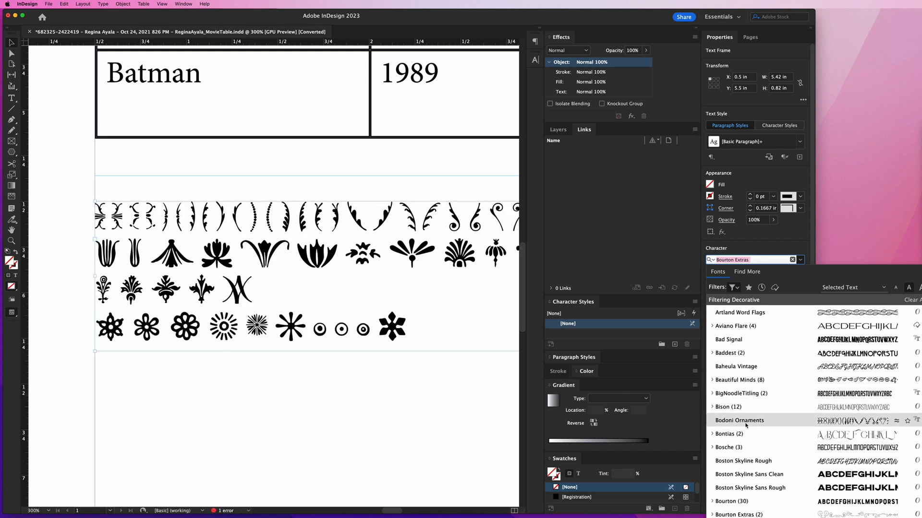
scroll(745, 425, "down", 5)
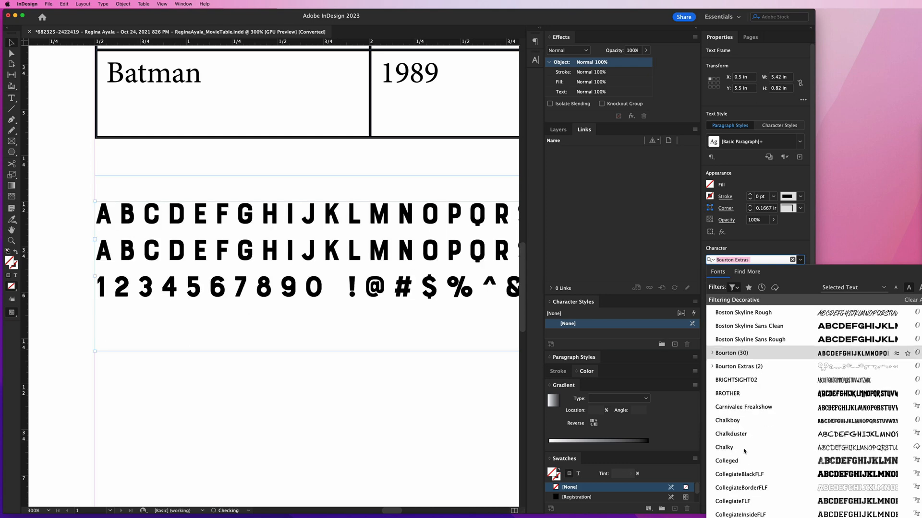
scroll(744, 451, "down", 5)
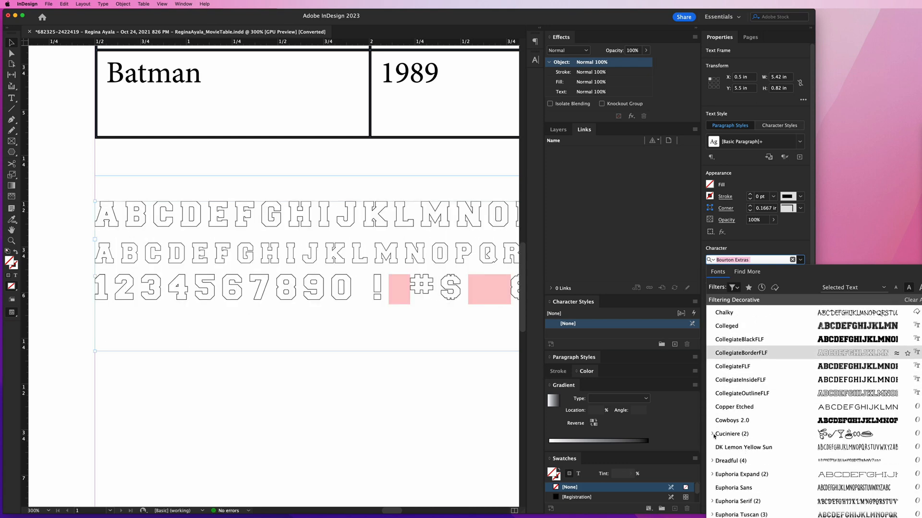
left_click(712, 434)
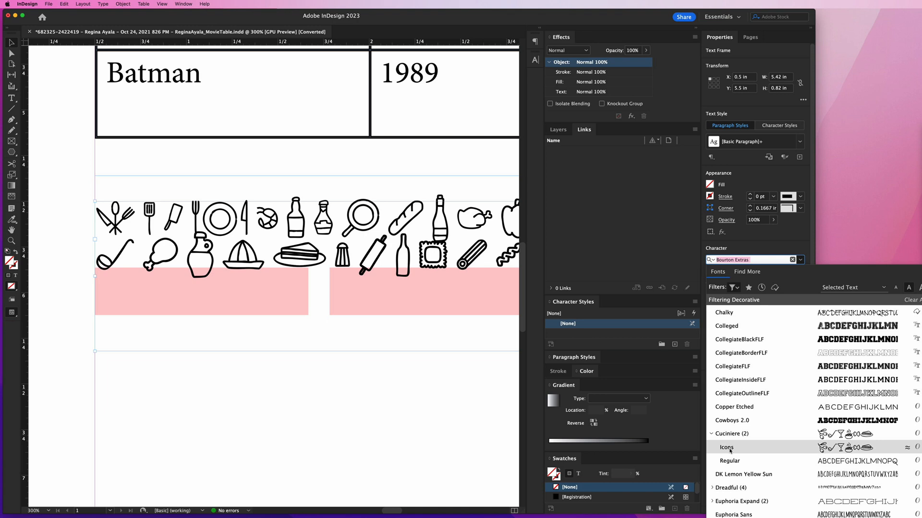
- Find Wingdings further down the filtered font list and apply its Regular style to the alphabet text frame
scroll(729, 451, "down", 3)
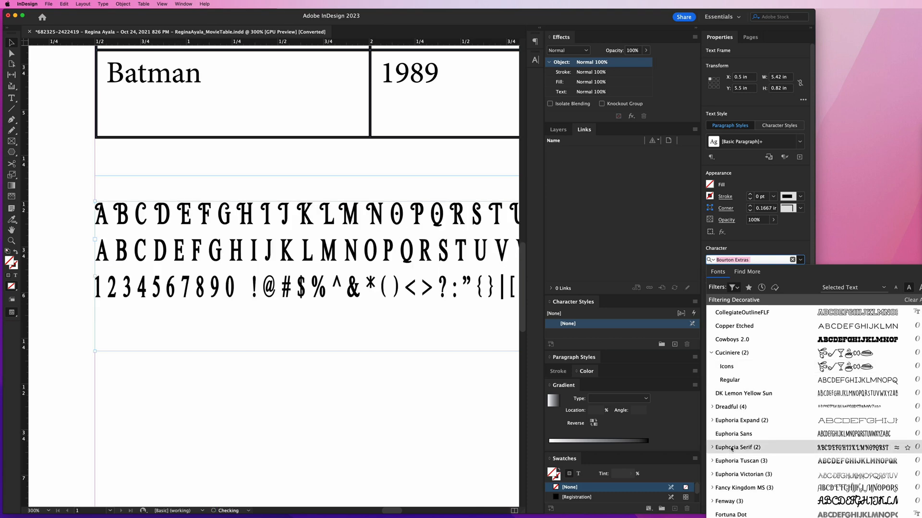
scroll(732, 451, "down", 10)
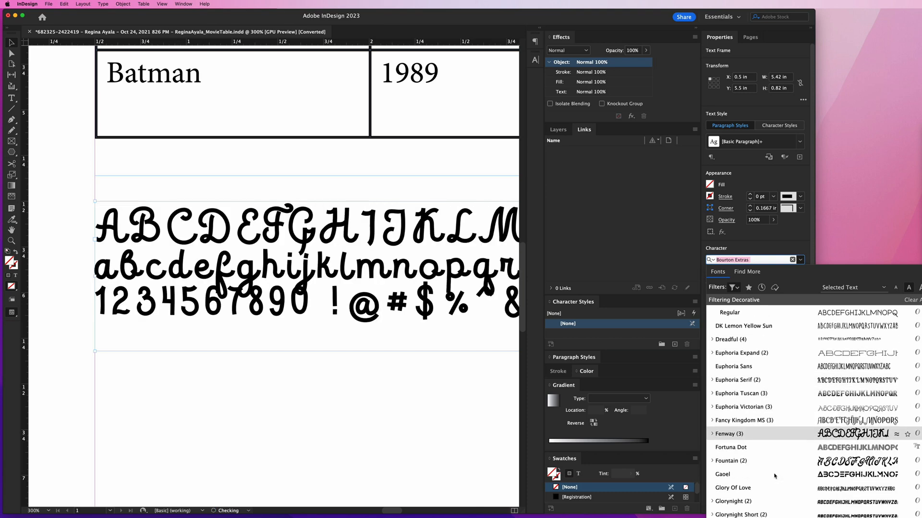
scroll(760, 472, "down", 10)
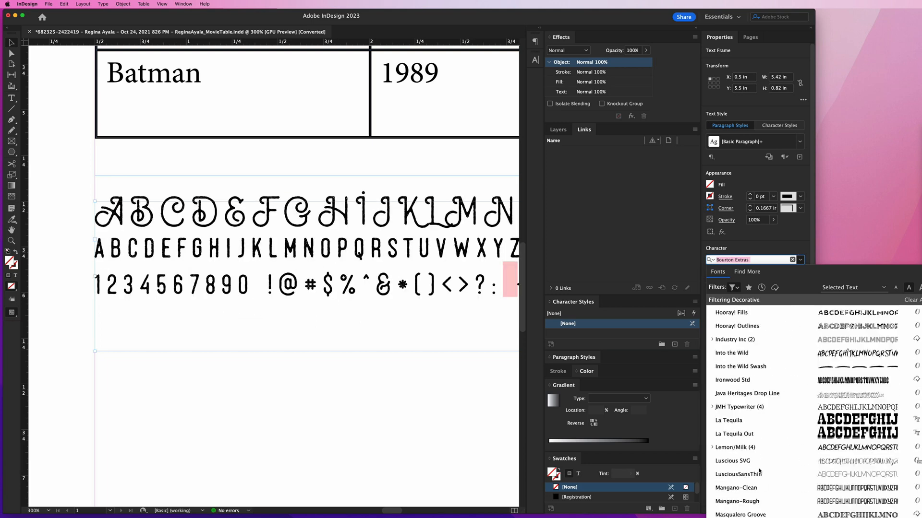
scroll(759, 471, "down", 10)
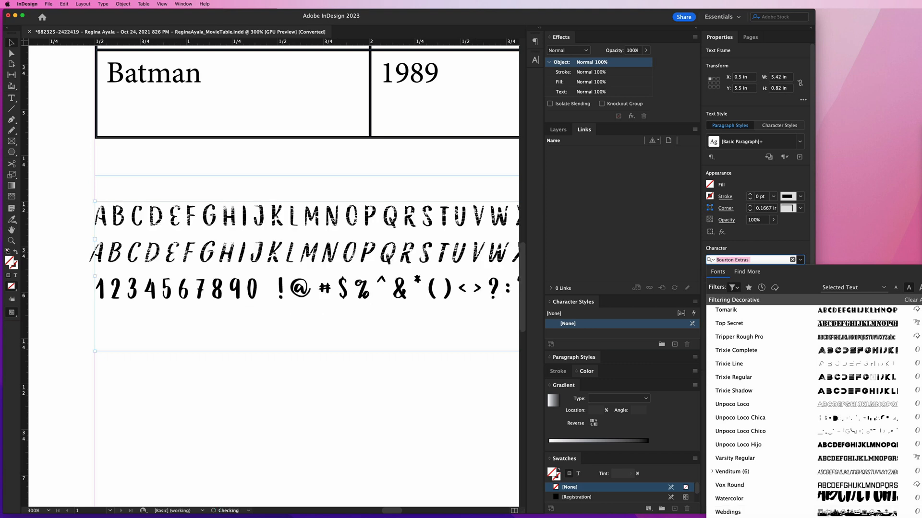
left_click(271, 251)
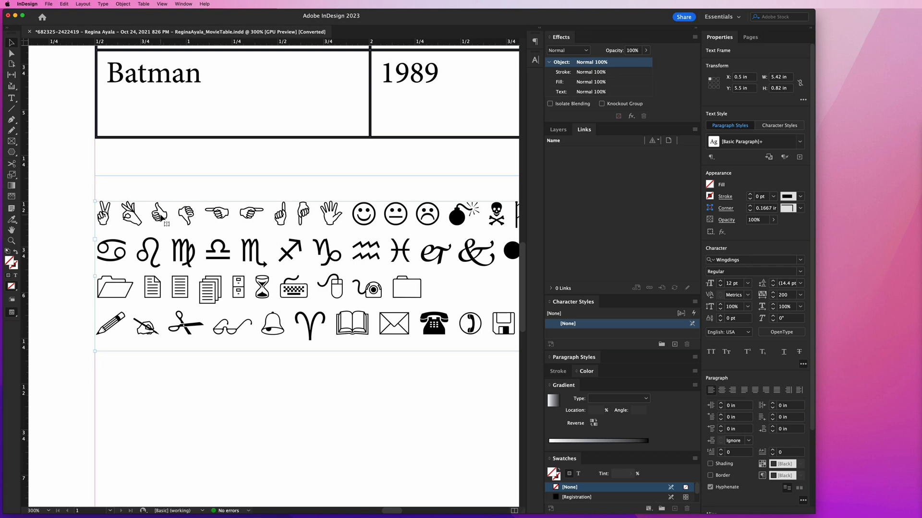
- Examine the whole My Favorite Movies page at 75% zoom, including the table, the symbol text frame and the row of stars
key("super+minus")
key("super+minus")
key("super+minus")
key("super+minus")
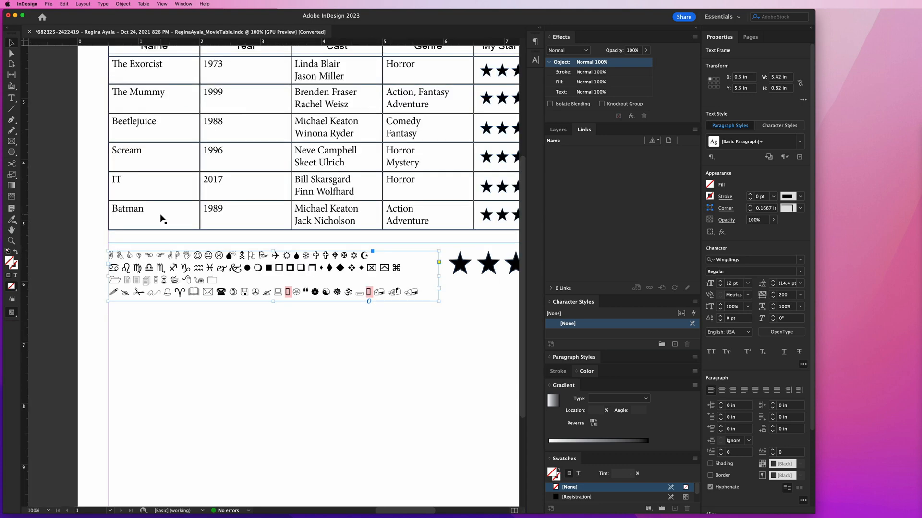
scroll(193, 218, "up", 8)
scroll(206, 223, "down", 3)
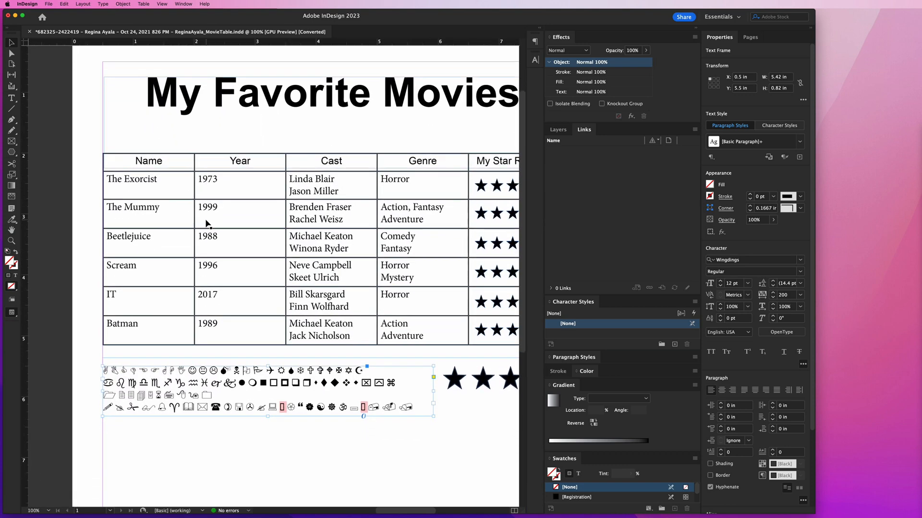
scroll(206, 224, "down", 3)
scroll(207, 224, "right", 1)
key("super+minus")
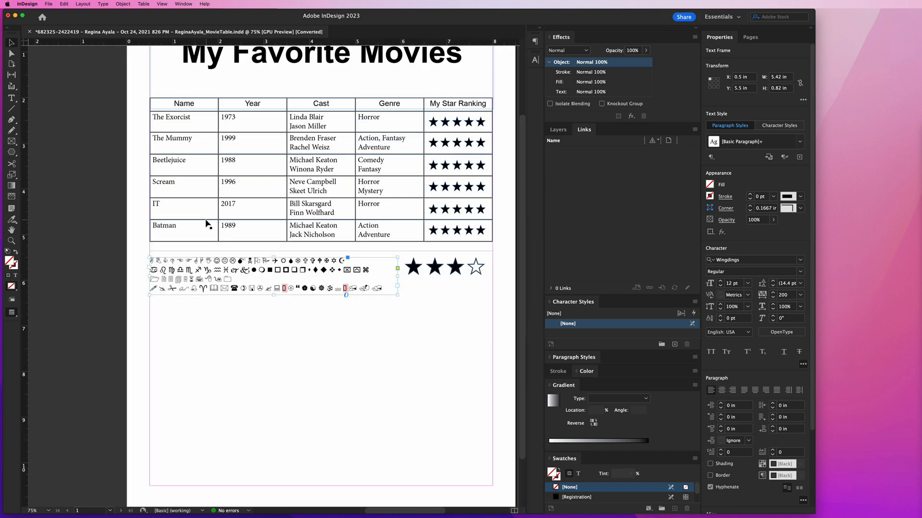
scroll(385, 285, "up", 2)
scroll(385, 286, "right", 3)
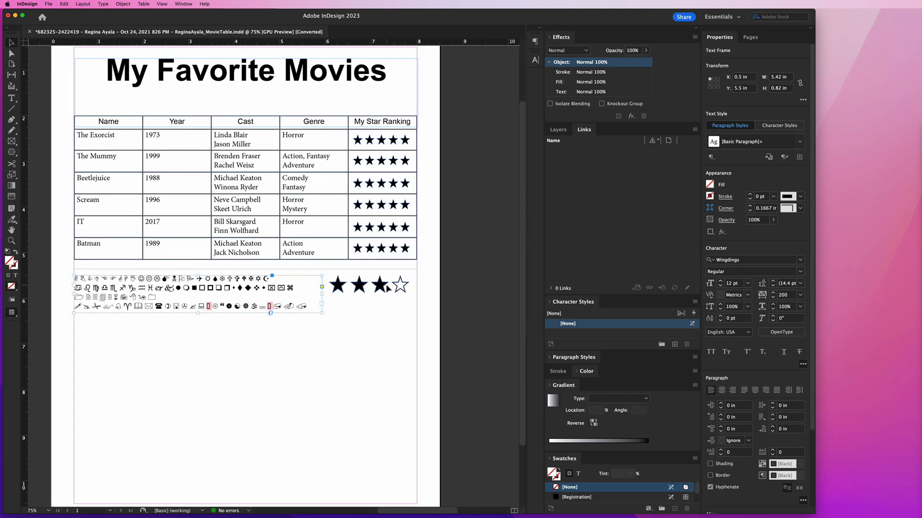
scroll(387, 288, "up", 2)
scroll(386, 288, "up", 2)
scroll(386, 288, "left", 1)
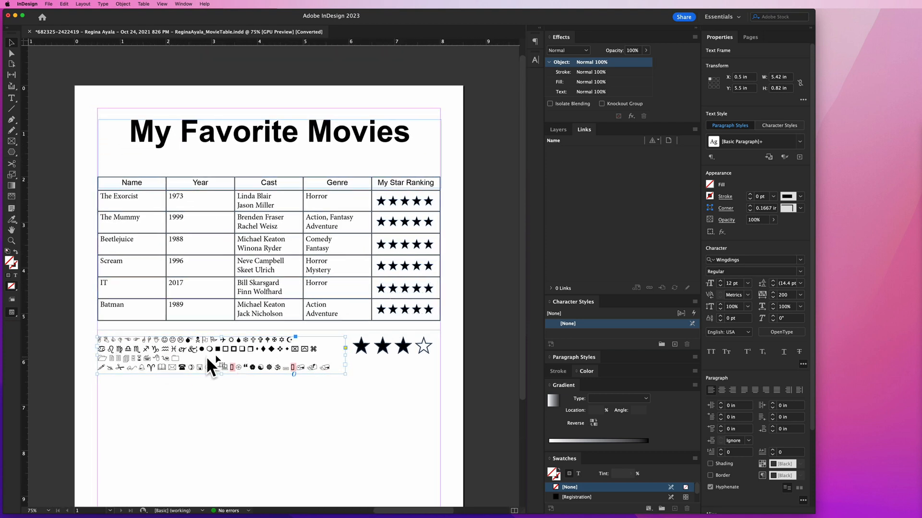
- Look over the shape tools grouped with the Polygon tool, including Rectangle and Ellipse
left_click(15, 154)
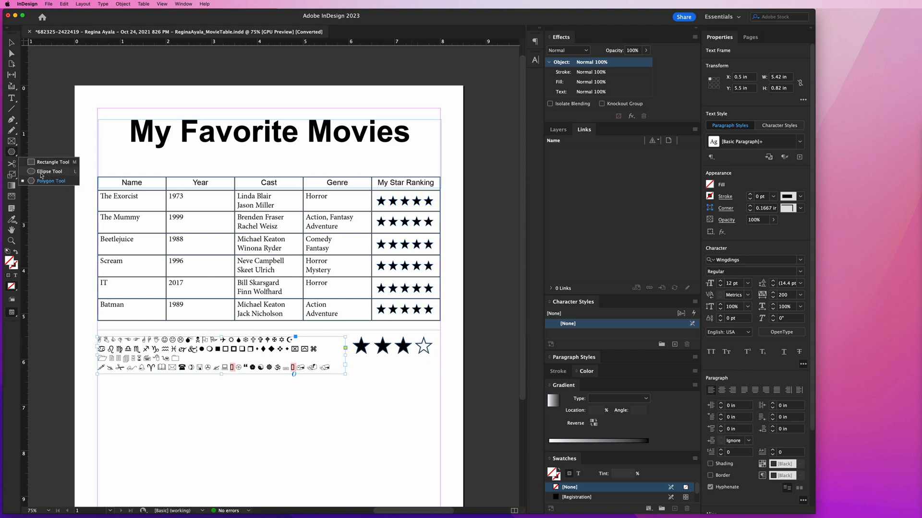
left_click(11, 153)
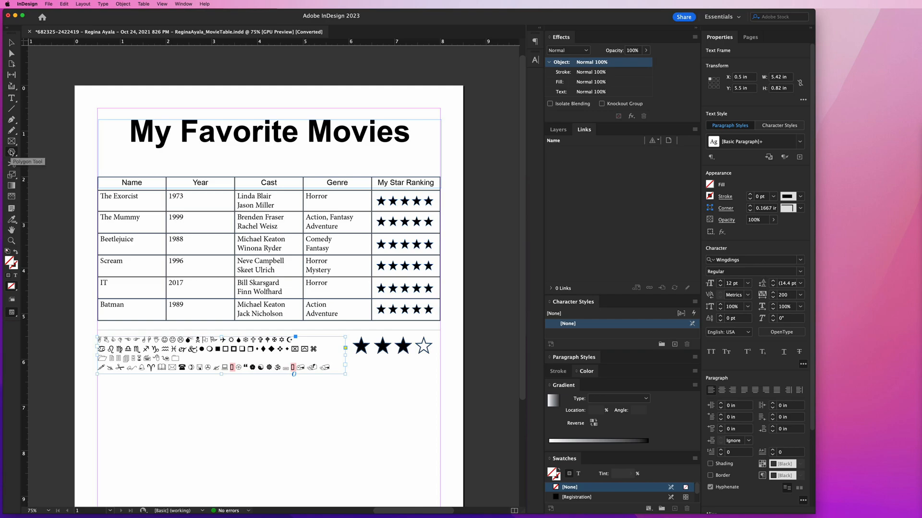